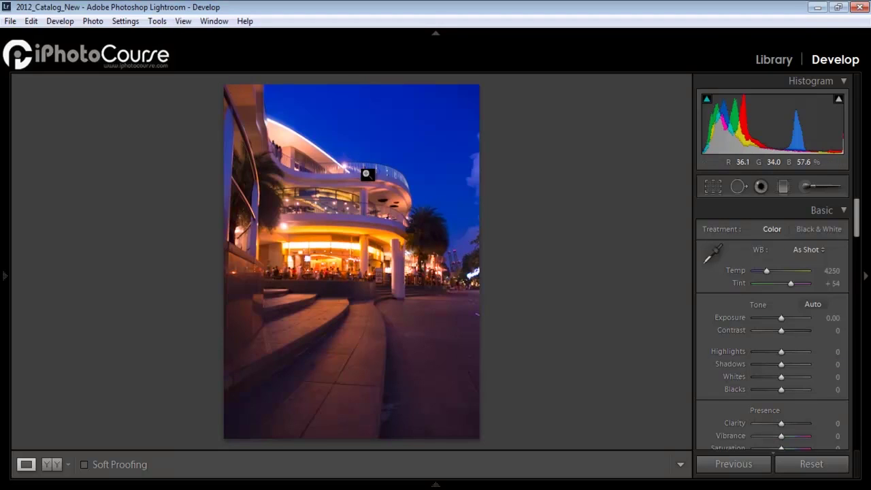
Step: Compare the As Shot white balance with the custom 9000 Temp, 0 Tint version by repeatedly undoing and redoing the change
{"action": "key", "text": "ctrl+z"}
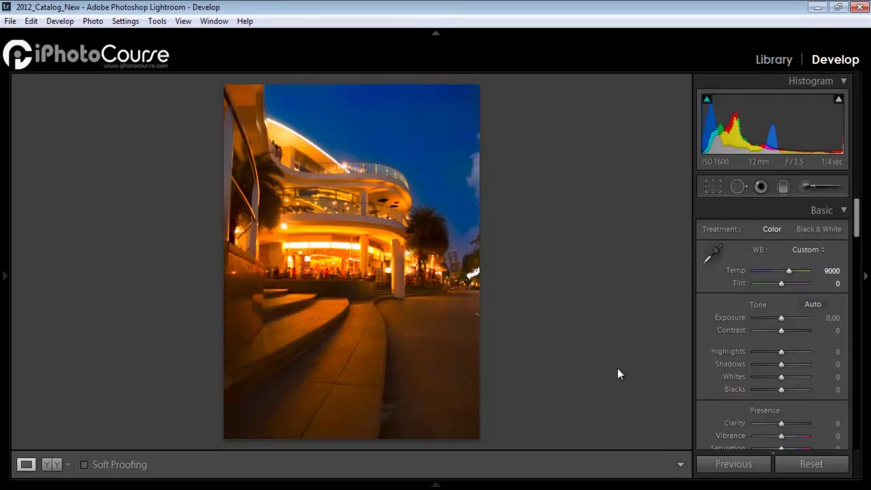
{"action": "mouse_move", "coordinate": [551, 470]}
{"action": "key", "text": "ctrl+z"}
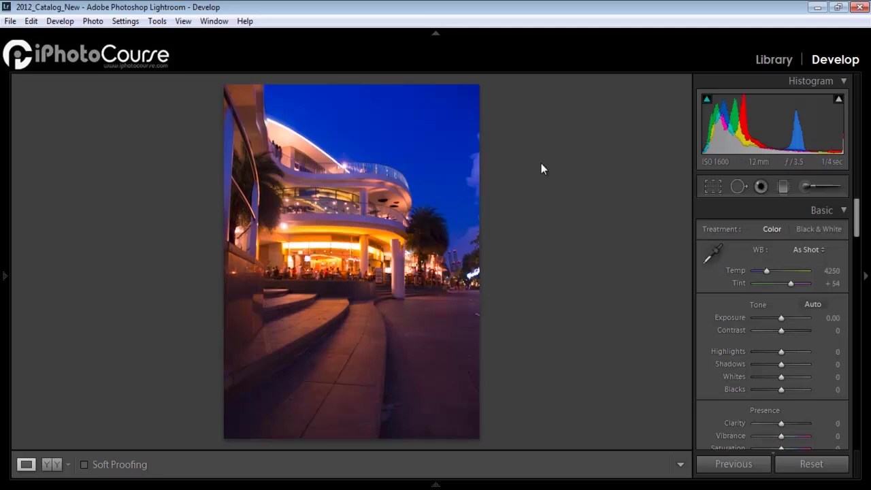
{"action": "key", "text": "ctrl+z"}
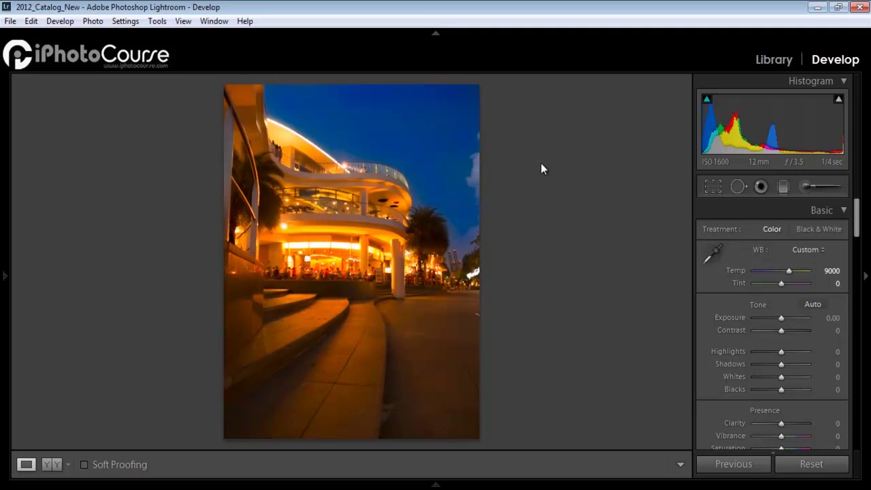
{"action": "key", "text": "ctrl+z"}
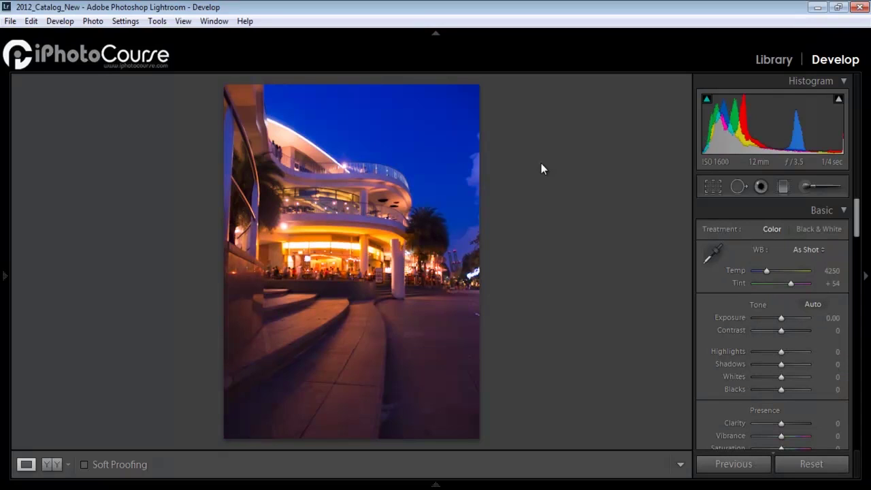
{"action": "key", "text": "ctrl+y"}
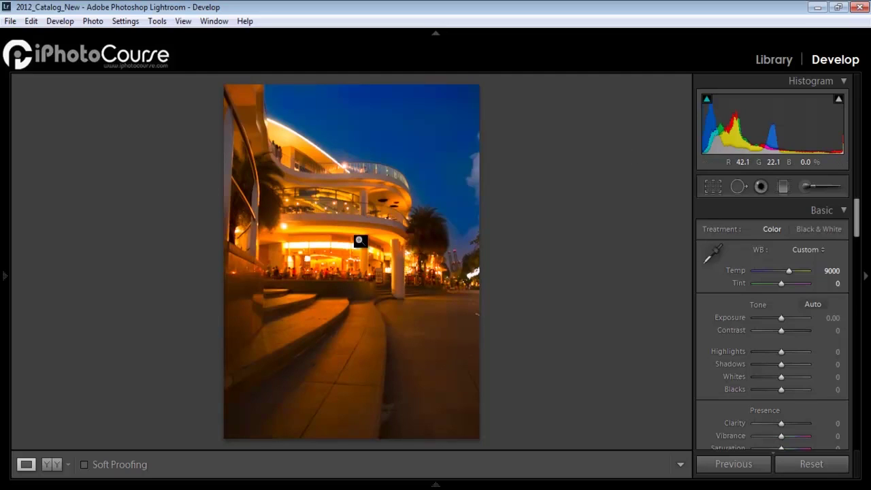
{"action": "key", "text": "ctrl+z"}
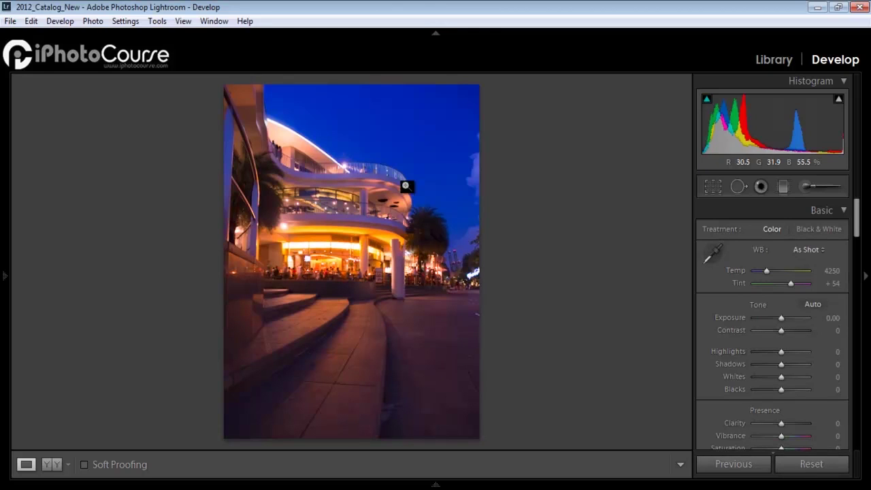
Step: Create a virtual copy of the night building photo
{"action": "right_click", "coordinate": [451, 222]}
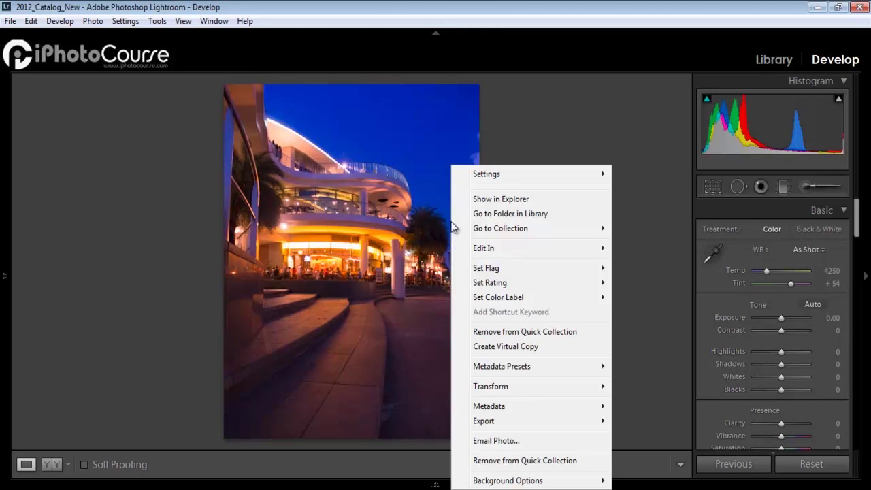
{"action": "left_click", "coordinate": [559, 346]}
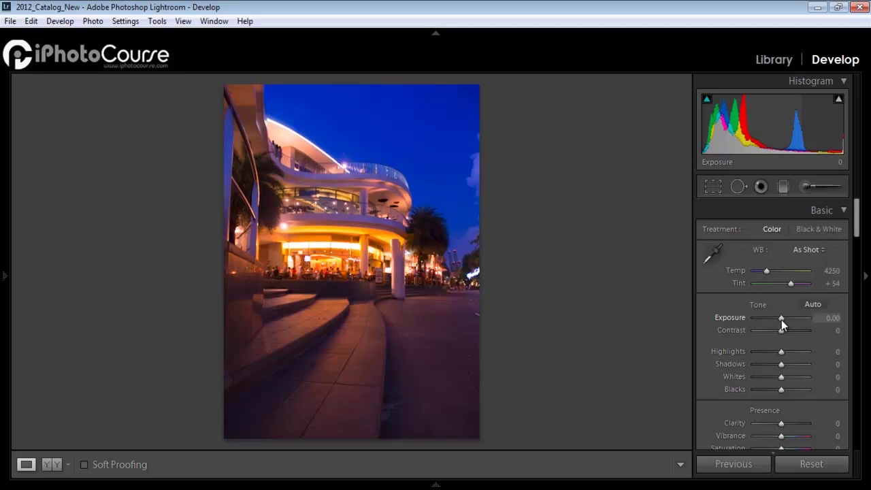
Step: Try raising the Exposure to +0.12, and return it to 0
{"action": "mouse_move", "coordinate": [781, 320]}
{"action": "left_mouse_down"}
{"action": "mouse_move", "coordinate": [765, 319]}
{"action": "mouse_move", "coordinate": [801, 318]}
{"action": "mouse_move", "coordinate": [771, 317]}
{"action": "mouse_move", "coordinate": [799, 318]}
{"action": "mouse_move", "coordinate": [783, 320]}
{"action": "left_mouse_up"}
{"action": "left_click", "coordinate": [831, 317]}
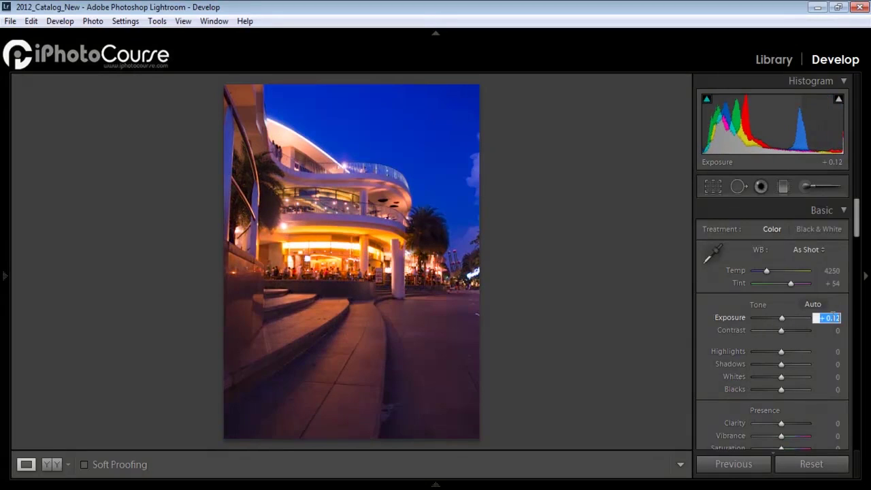
{"action": "type", "text": "0"}
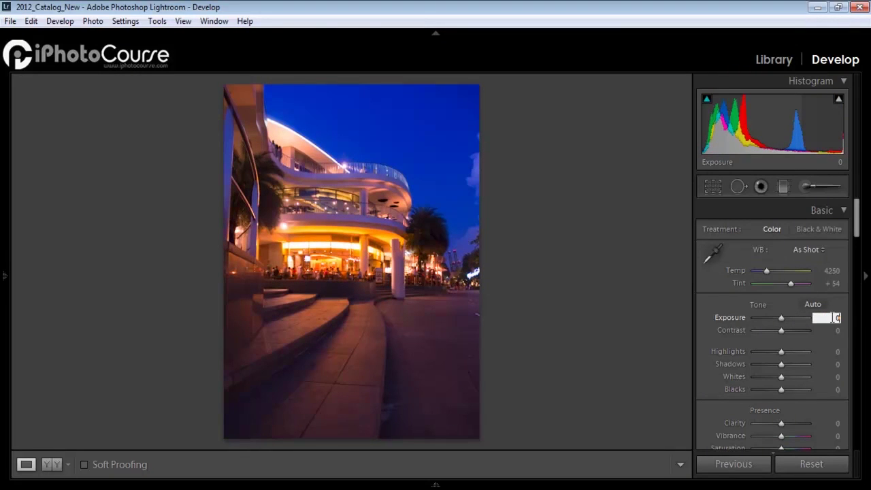
{"action": "left_click", "coordinate": [607, 293]}
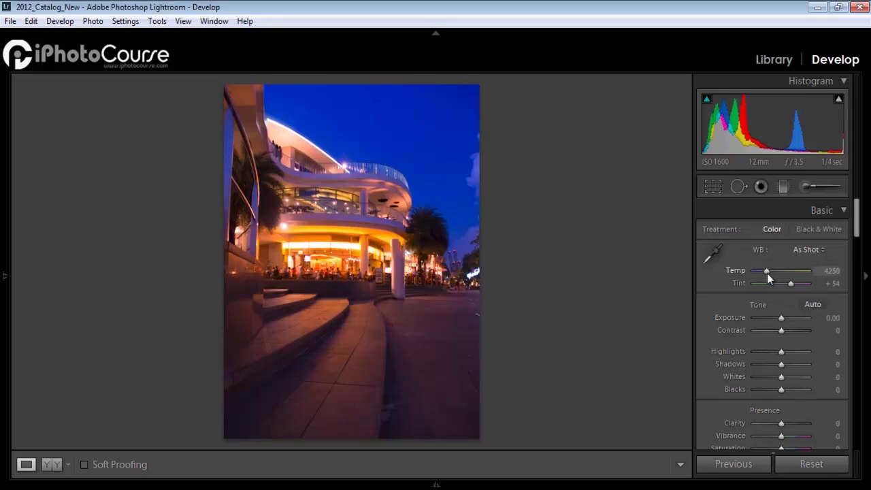
Step: Try much warmer white balance temperatures on the photo, and set Temp to 7500
{"action": "left_click_drag", "start_coordinate": [767, 272], "coordinate": [812, 271]}
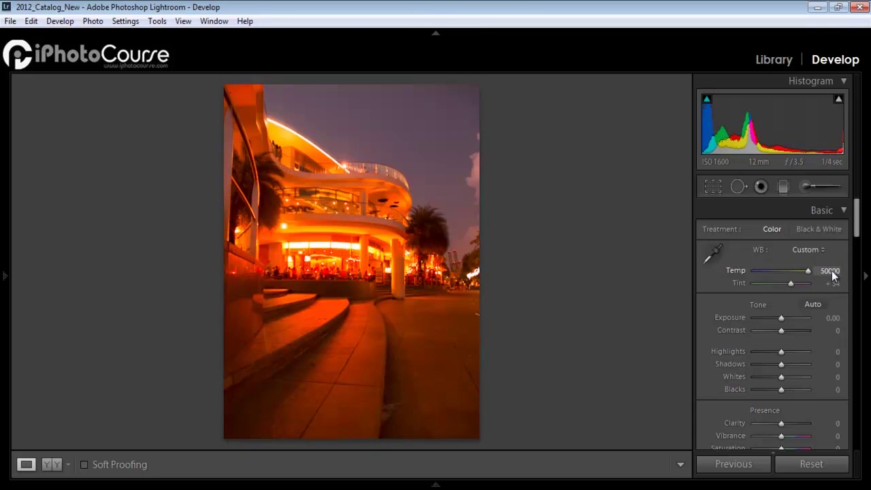
{"action": "left_click_drag", "start_coordinate": [814, 274], "coordinate": [788, 274]}
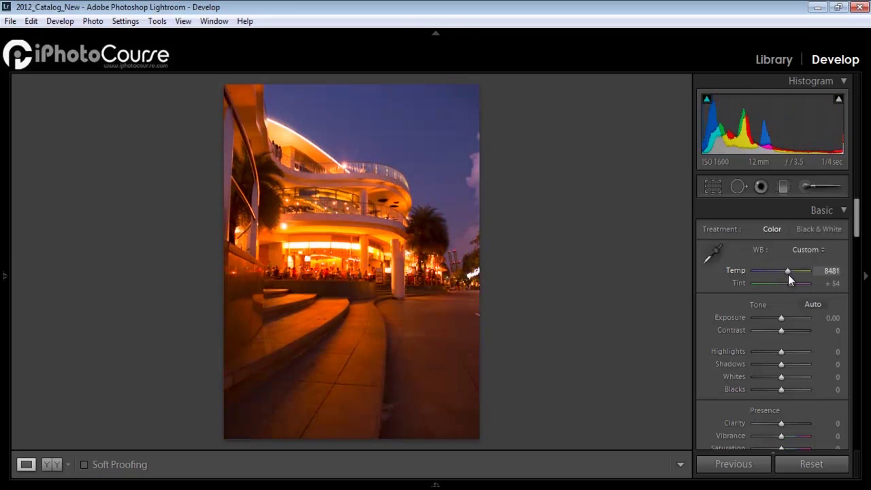
{"action": "left_click", "coordinate": [831, 272]}
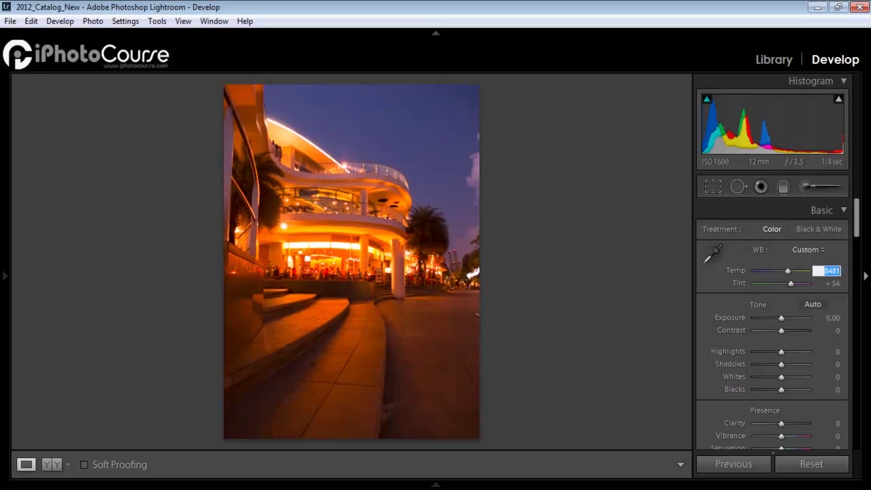
{"action": "type", "text": "7500"}
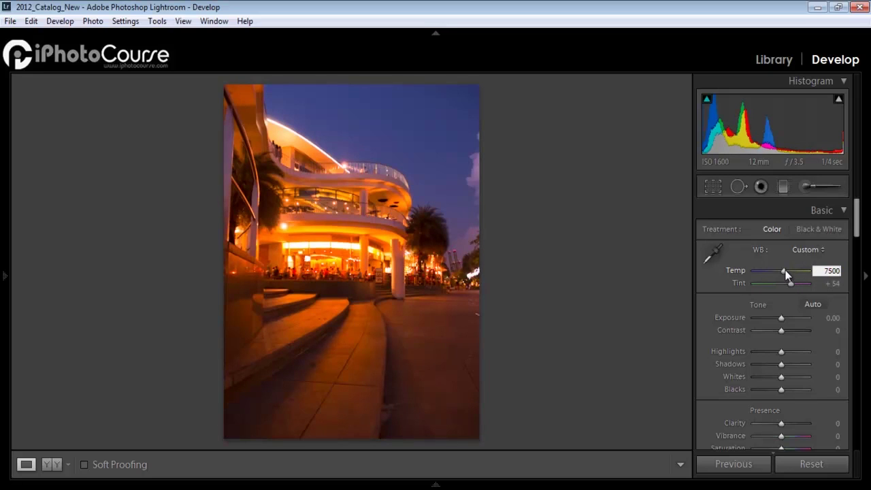
{"action": "key", "text": "Return"}
{"action": "mouse_move", "coordinate": [786, 271]}
{"action": "left_mouse_down"}
{"action": "mouse_move", "coordinate": [776, 272]}
{"action": "mouse_move", "coordinate": [785, 271]}
{"action": "left_mouse_up"}
{"action": "left_click", "coordinate": [827, 270]}
{"action": "type", "text": "7500"}
{"action": "key", "text": "Return"}
Step: Activate the Adjustment Brush for a new mask and bring its Temp to -1
{"action": "type", "text": "k"}
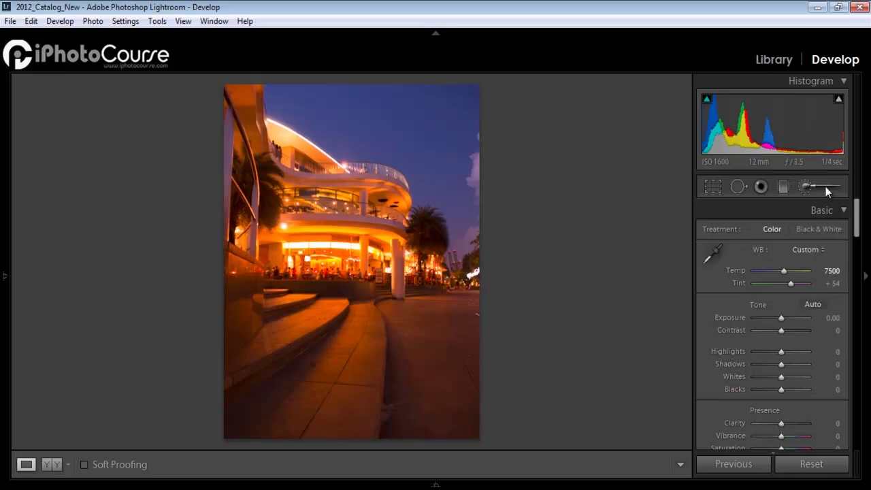
{"action": "left_click", "coordinate": [825, 186]}
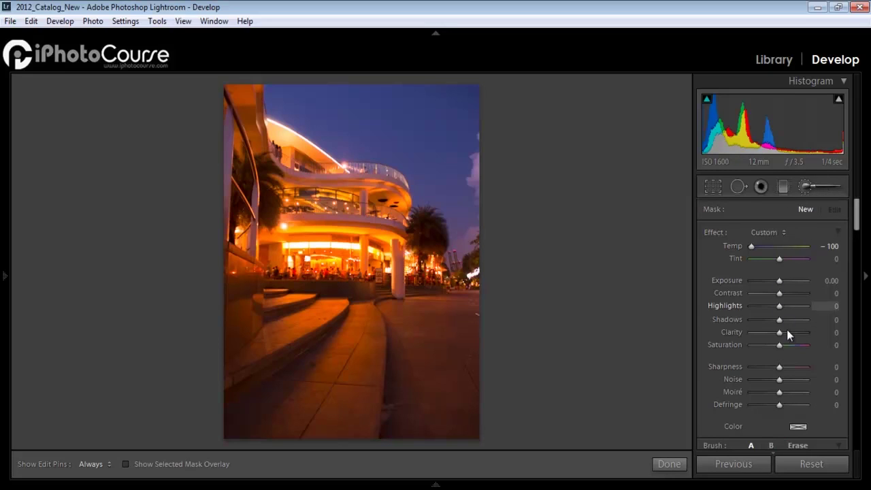
{"action": "mouse_move", "coordinate": [859, 224]}
{"action": "left_mouse_down"}
{"action": "mouse_move", "coordinate": [860, 240]}
{"action": "mouse_move", "coordinate": [857, 218]}
{"action": "left_mouse_up"}
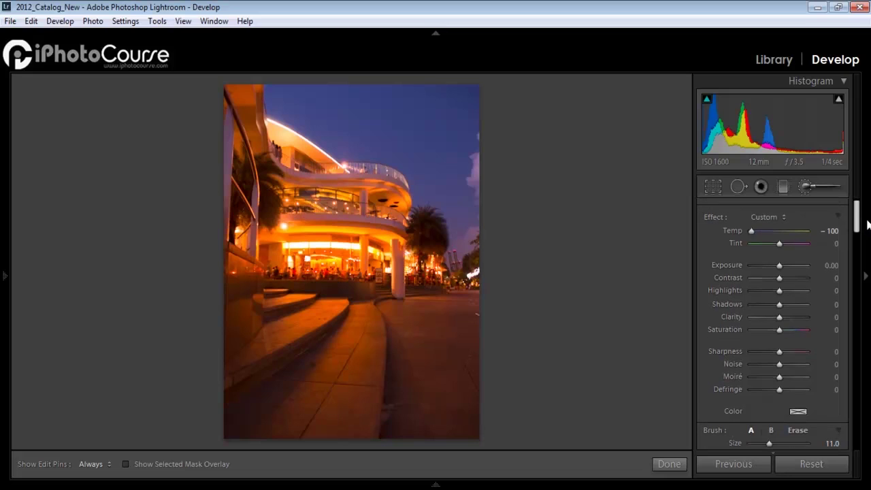
{"action": "left_click", "coordinate": [815, 188]}
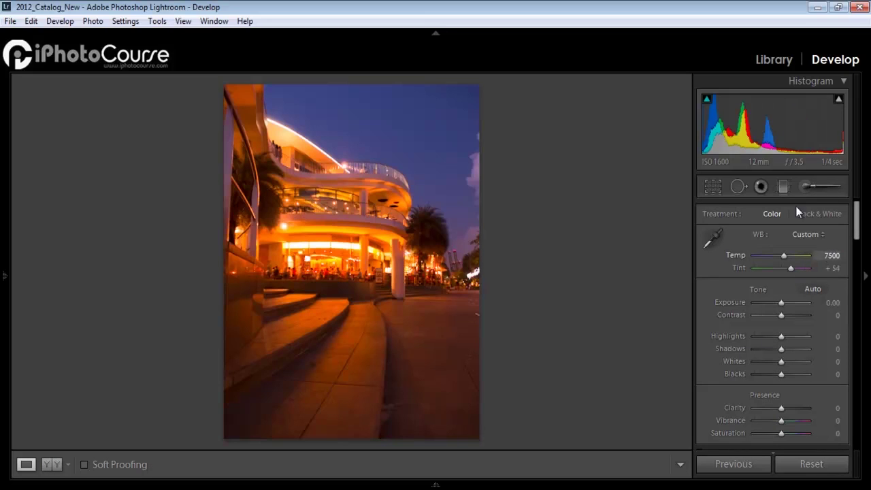
{"action": "left_click", "coordinate": [838, 191]}
{"action": "mouse_move", "coordinate": [857, 224]}
{"action": "left_mouse_down"}
{"action": "mouse_move", "coordinate": [857, 236]}
{"action": "mouse_move", "coordinate": [859, 222]}
{"action": "left_mouse_up"}
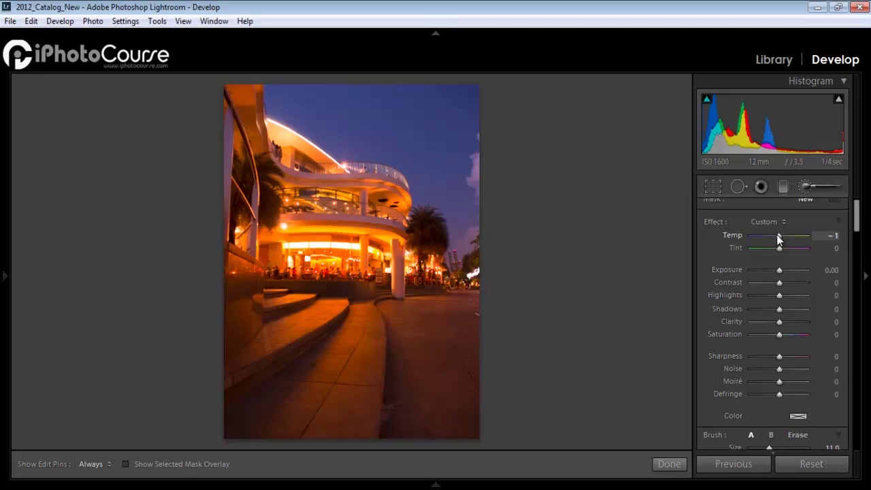
Step: Try different brush feather amounts, ending at 100, and set the Adjustment Brush Temp to -100
{"action": "left_click_drag", "start_coordinate": [858, 227], "coordinate": [859, 251]}
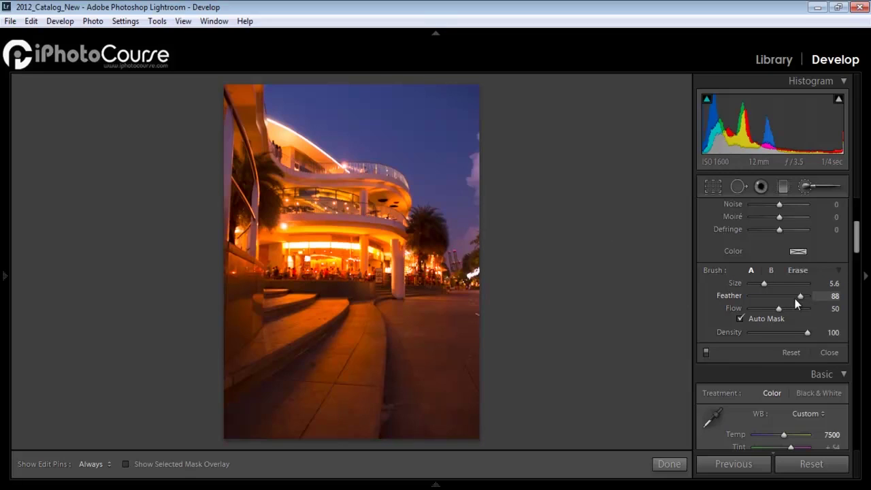
{"action": "left_click_drag", "start_coordinate": [801, 294], "coordinate": [751, 298]}
{"action": "left_click_drag", "start_coordinate": [857, 248], "coordinate": [857, 226]}
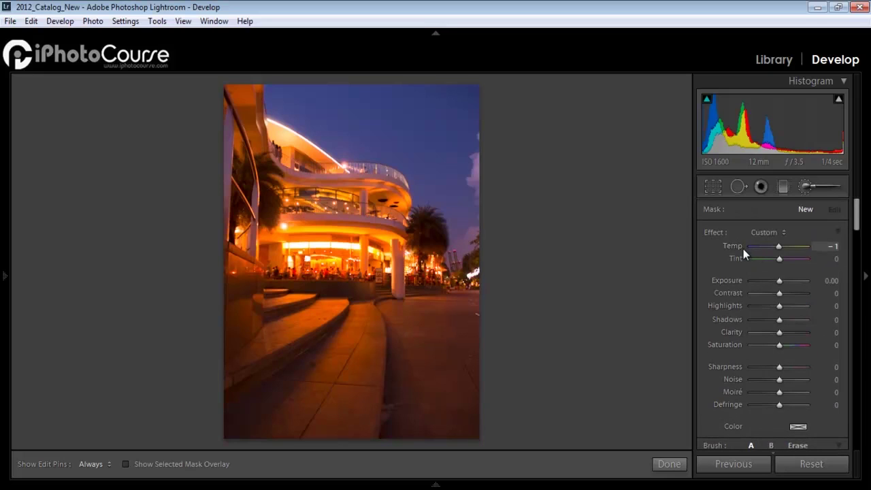
{"action": "left_click_drag", "start_coordinate": [779, 246], "coordinate": [752, 246]}
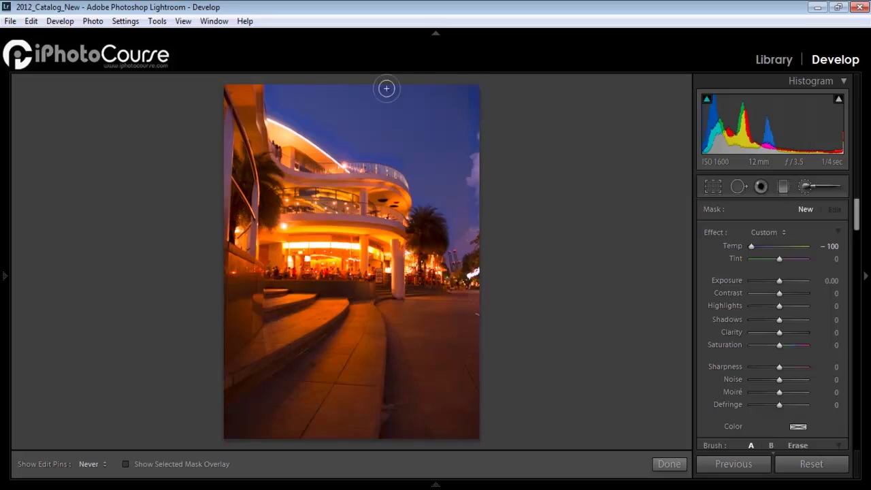
Step: Paint the cooling adjustment along the upper edge of the sky and enlarge the brush to size 14
{"action": "mouse_move", "coordinate": [465, 101]}
{"action": "left_mouse_down"}
{"action": "mouse_move", "coordinate": [290, 98]}
{"action": "mouse_move", "coordinate": [410, 95]}
{"action": "mouse_move", "coordinate": [377, 83]}
{"action": "mouse_move", "coordinate": [427, 89]}
{"action": "left_mouse_up"}
{"action": "scroll", "coordinate": [427, 88], "scroll_direction": "up", "scroll_amount": 5}
{"action": "scroll", "coordinate": [428, 89], "scroll_direction": "up", "scroll_amount": 4}
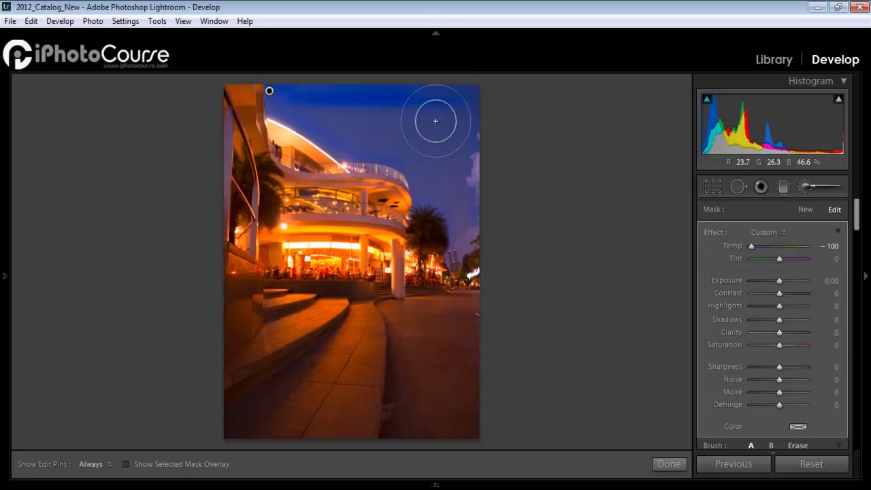
{"action": "left_click_drag", "start_coordinate": [857, 225], "coordinate": [857, 250]}
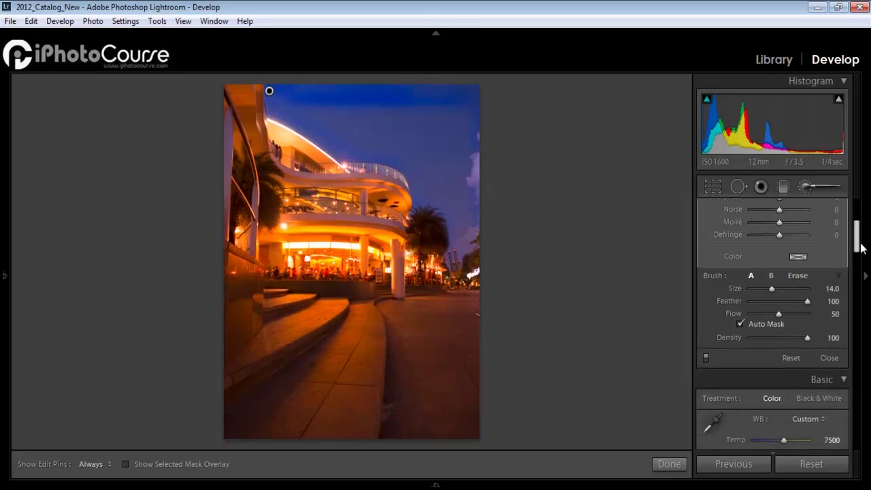
{"action": "left_click_drag", "start_coordinate": [777, 268], "coordinate": [782, 268]}
Step: Paint the cooling adjustment over the rest of the sky down to the building, reducing the brush to size 9 and toggling the edit pin's visibility
{"action": "key", "text": "h"}
{"action": "mouse_move", "coordinate": [421, 124]}
{"action": "left_mouse_down"}
{"action": "mouse_move", "coordinate": [338, 88]}
{"action": "mouse_move", "coordinate": [398, 79]}
{"action": "mouse_move", "coordinate": [281, 92]}
{"action": "mouse_move", "coordinate": [333, 120]}
{"action": "mouse_move", "coordinate": [323, 122]}
{"action": "mouse_move", "coordinate": [354, 143]}
{"action": "mouse_move", "coordinate": [407, 141]}
{"action": "mouse_move", "coordinate": [438, 172]}
{"action": "mouse_move", "coordinate": [424, 162]}
{"action": "mouse_move", "coordinate": [430, 208]}
{"action": "mouse_move", "coordinate": [469, 211]}
{"action": "mouse_move", "coordinate": [465, 157]}
{"action": "mouse_move", "coordinate": [460, 199]}
{"action": "mouse_move", "coordinate": [475, 186]}
{"action": "mouse_move", "coordinate": [400, 137]}
{"action": "mouse_move", "coordinate": [375, 149]}
{"action": "mouse_move", "coordinate": [403, 151]}
{"action": "mouse_move", "coordinate": [351, 152]}
{"action": "mouse_move", "coordinate": [280, 99]}
{"action": "mouse_move", "coordinate": [304, 113]}
{"action": "left_mouse_up"}
{"action": "scroll", "coordinate": [310, 116], "scroll_direction": "down", "scroll_amount": 3}
{"action": "key", "text": "h"}
{"action": "scroll", "coordinate": [309, 110], "scroll_direction": "down", "scroll_amount": 8}
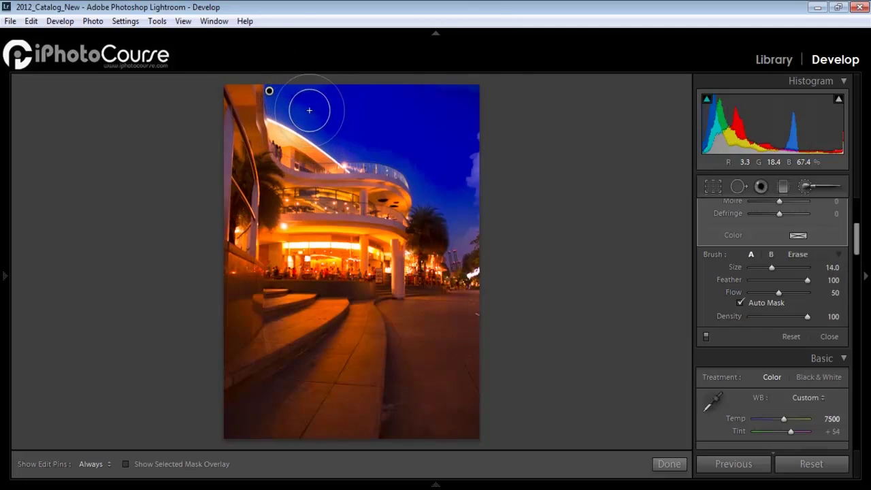
{"action": "key", "text": "h"}
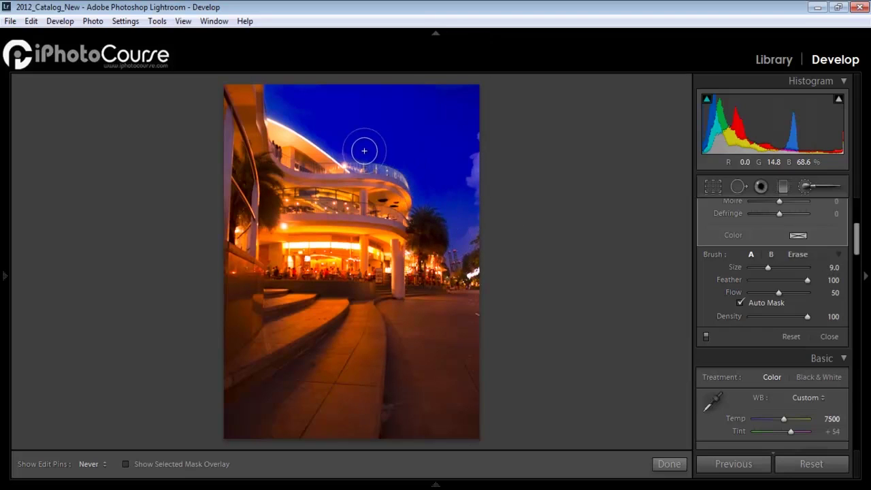
{"action": "left_click", "coordinate": [268, 90]}
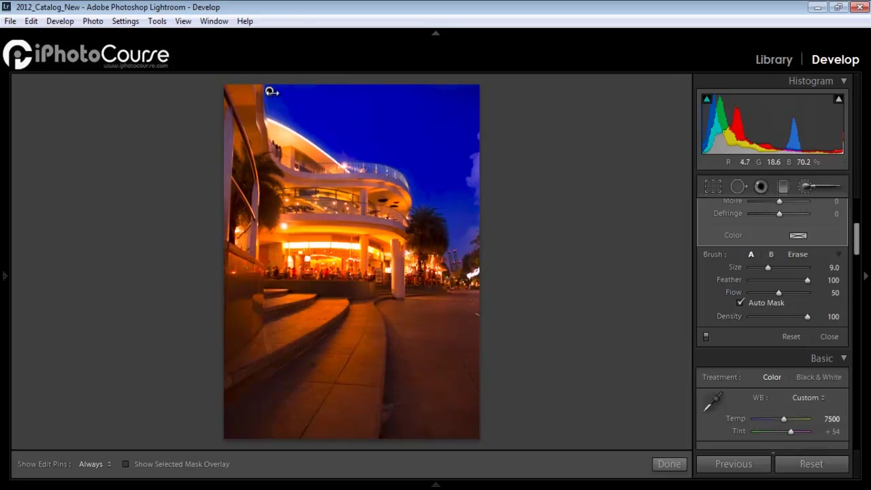
{"action": "mouse_move", "coordinate": [271, 91]}
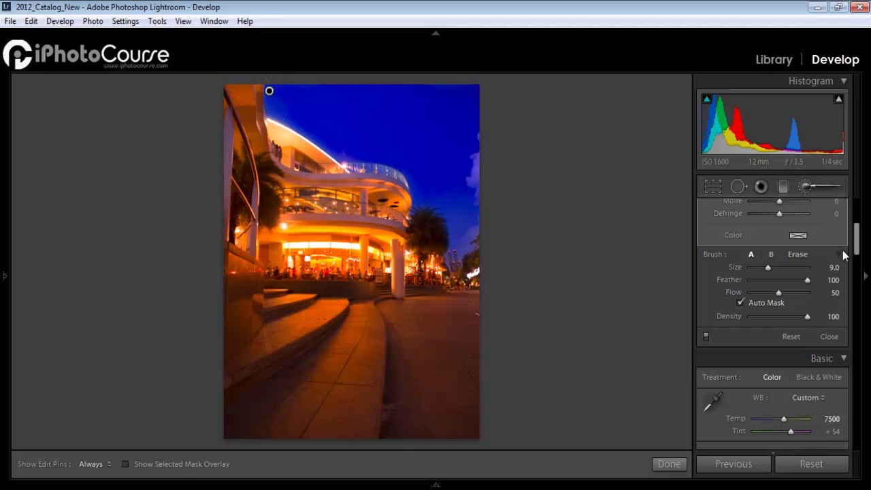
Step: Switch the brush to Erase at size 4.1 and erase the mask along the photo's right edge, from the clouds to the horizon
{"action": "left_click_drag", "start_coordinate": [856, 235], "coordinate": [861, 216]}
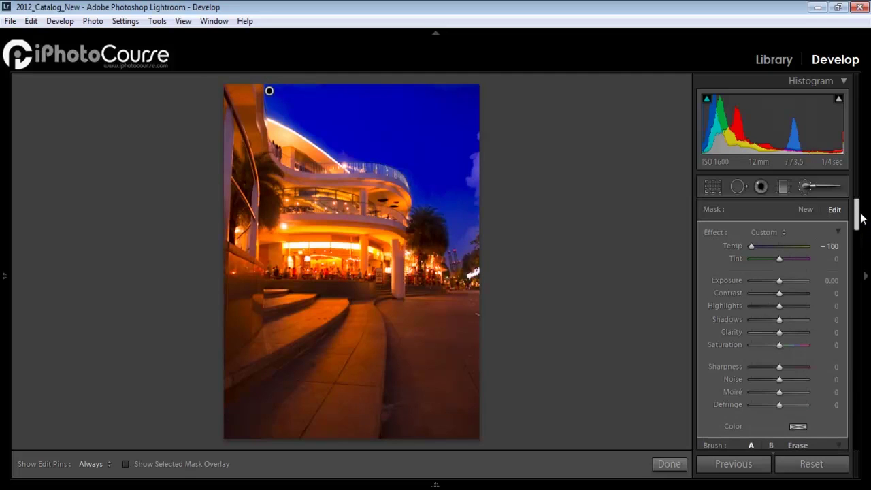
{"action": "left_click_drag", "start_coordinate": [857, 216], "coordinate": [859, 242]}
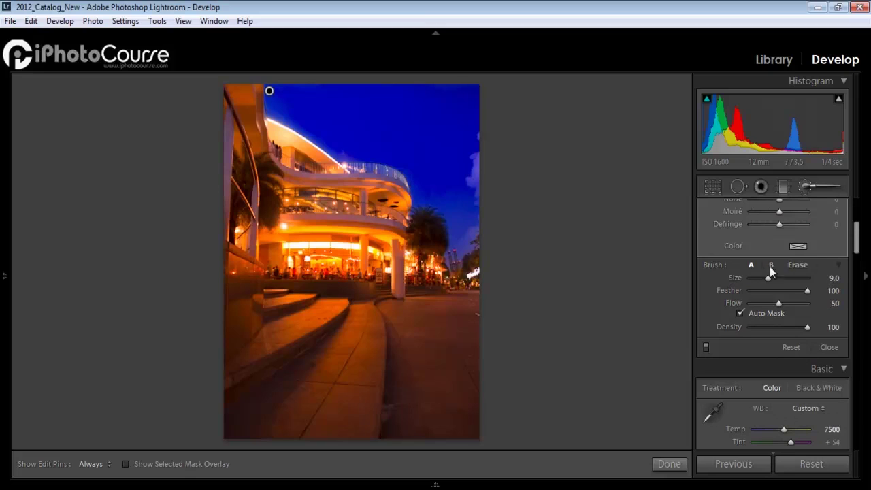
{"action": "left_click", "coordinate": [799, 267]}
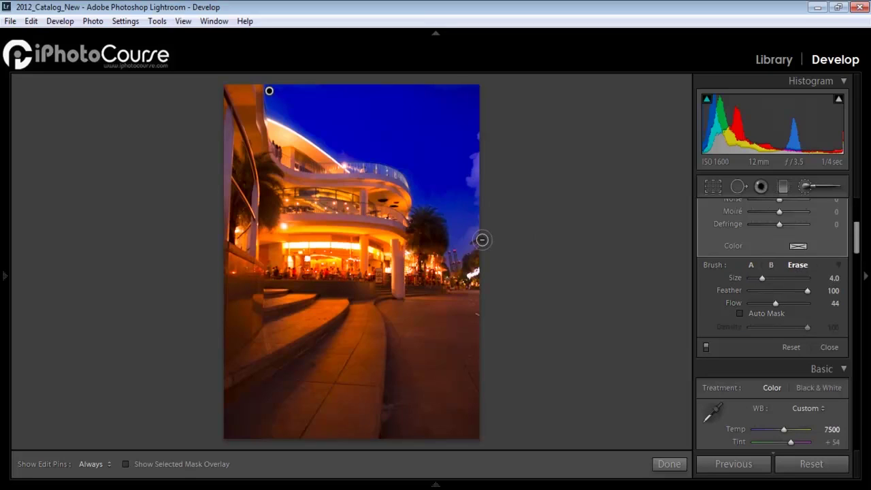
{"action": "left_click_drag", "start_coordinate": [757, 281], "coordinate": [754, 281]}
{"action": "key", "text": "h"}
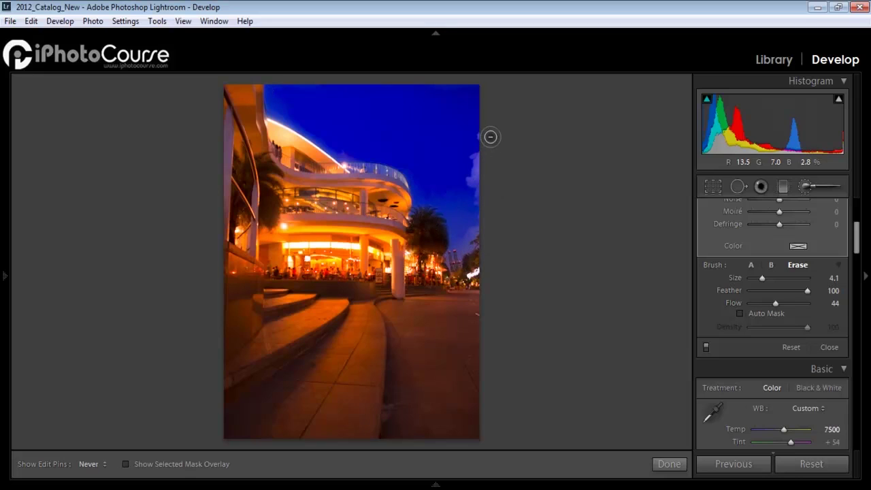
{"action": "mouse_move", "coordinate": [475, 139]}
{"action": "left_mouse_down"}
{"action": "mouse_move", "coordinate": [481, 196]}
{"action": "mouse_move", "coordinate": [481, 179]}
{"action": "mouse_move", "coordinate": [470, 181]}
{"action": "mouse_move", "coordinate": [483, 225]}
{"action": "mouse_move", "coordinate": [480, 267]}
{"action": "mouse_move", "coordinate": [433, 273]}
{"action": "mouse_move", "coordinate": [400, 231]}
{"action": "mouse_move", "coordinate": [399, 183]}
{"action": "mouse_move", "coordinate": [252, 81]}
{"action": "mouse_move", "coordinate": [267, 112]}
{"action": "mouse_move", "coordinate": [253, 72]}
{"action": "mouse_move", "coordinate": [248, 117]}
{"action": "mouse_move", "coordinate": [250, 83]}
{"action": "mouse_move", "coordinate": [243, 82]}
{"action": "mouse_move", "coordinate": [250, 110]}
{"action": "mouse_move", "coordinate": [236, 98]}
{"action": "mouse_move", "coordinate": [238, 84]}
{"action": "mouse_move", "coordinate": [269, 137]}
{"action": "mouse_move", "coordinate": [355, 178]}
{"action": "mouse_move", "coordinate": [381, 178]}
{"action": "mouse_move", "coordinate": [413, 228]}
{"action": "mouse_move", "coordinate": [423, 279]}
{"action": "mouse_move", "coordinate": [450, 296]}
{"action": "mouse_move", "coordinate": [483, 291]}
{"action": "left_mouse_up"}
{"action": "key", "text": "h"}
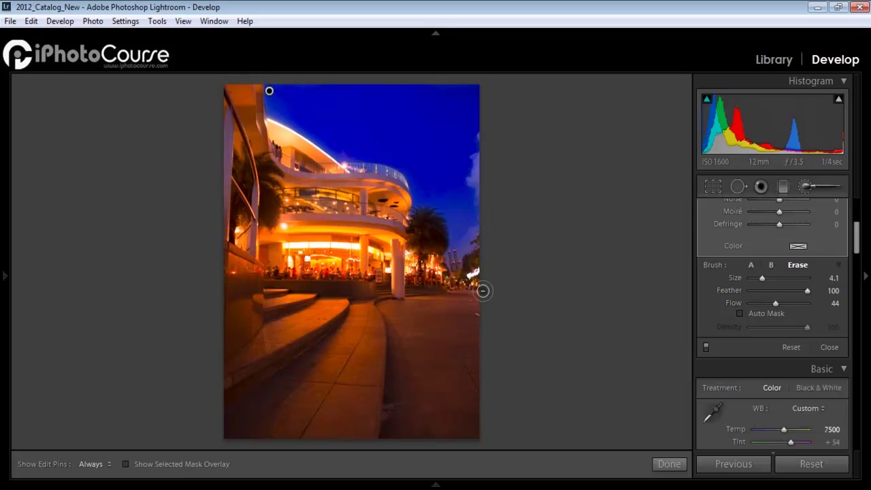
{"action": "left_click", "coordinate": [860, 235]}
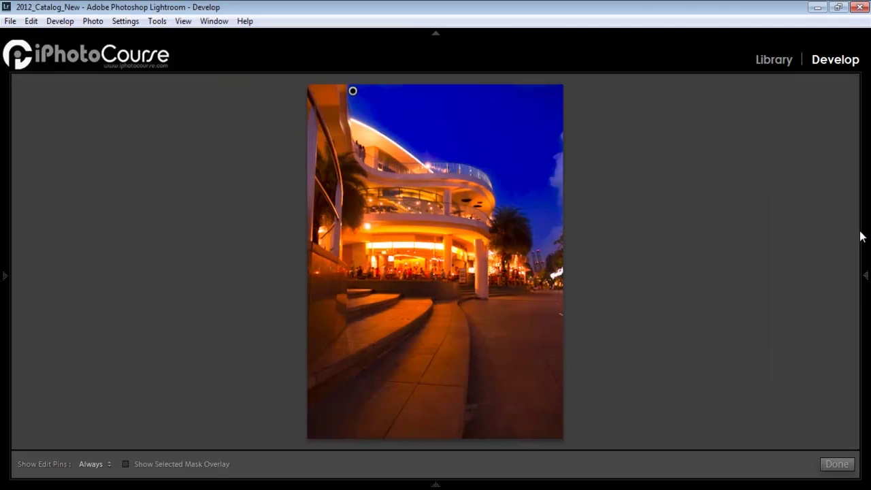
Step: Try different Temp strengths for the sky mask, ending at -63, and set its Tint to -29
{"action": "left_click", "coordinate": [859, 233]}
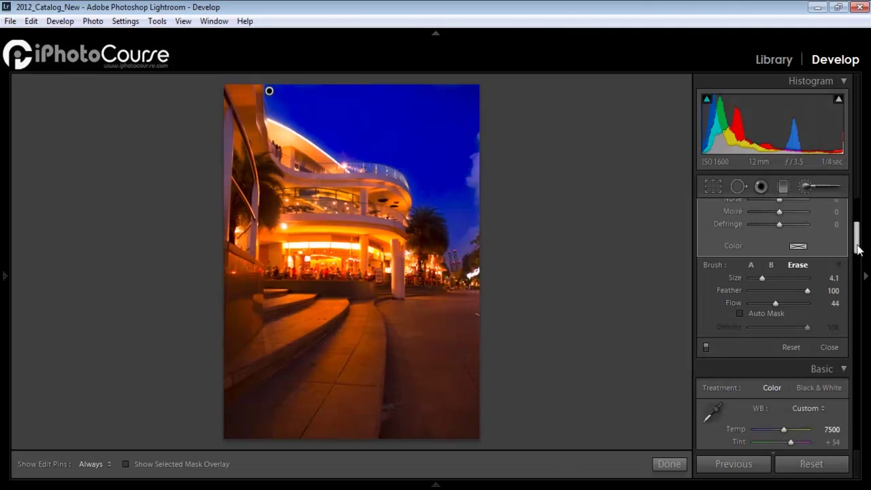
{"action": "scroll", "coordinate": [859, 239], "scroll_direction": "up", "scroll_amount": 3}
{"action": "scroll", "coordinate": [860, 238], "scroll_direction": "up", "scroll_amount": 3}
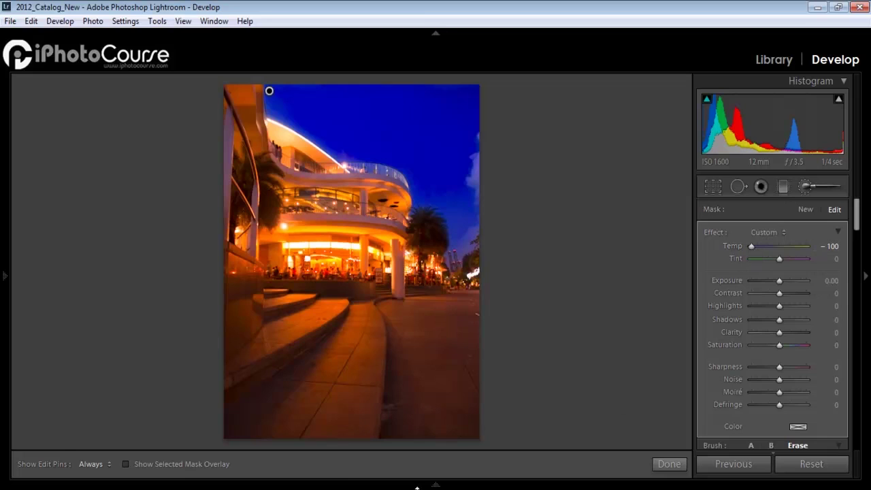
{"action": "left_click_drag", "start_coordinate": [751, 246], "coordinate": [763, 246]}
{"action": "left_click_drag", "start_coordinate": [763, 244], "coordinate": [785, 242]}
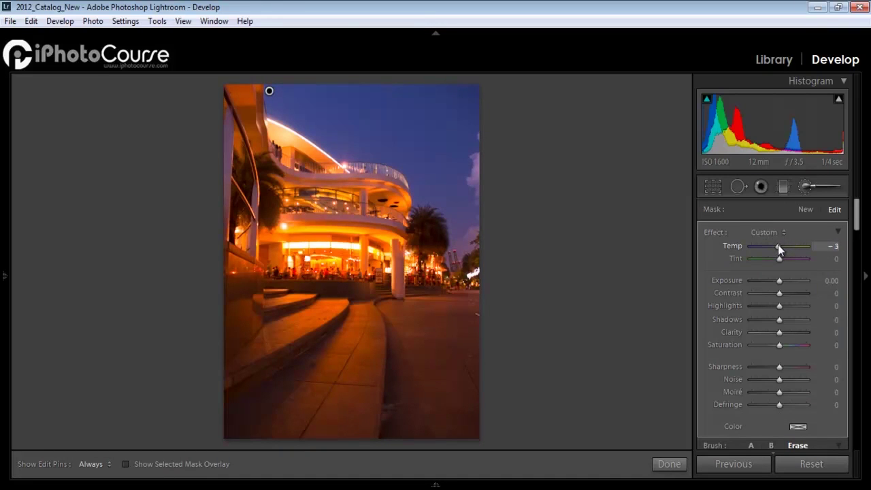
{"action": "left_click_drag", "start_coordinate": [777, 245], "coordinate": [765, 247]}
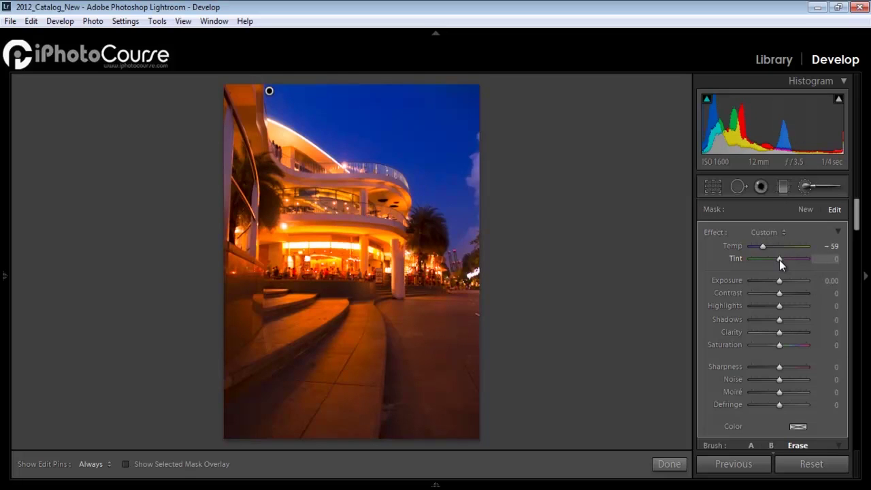
{"action": "left_click_drag", "start_coordinate": [779, 260], "coordinate": [762, 244]}
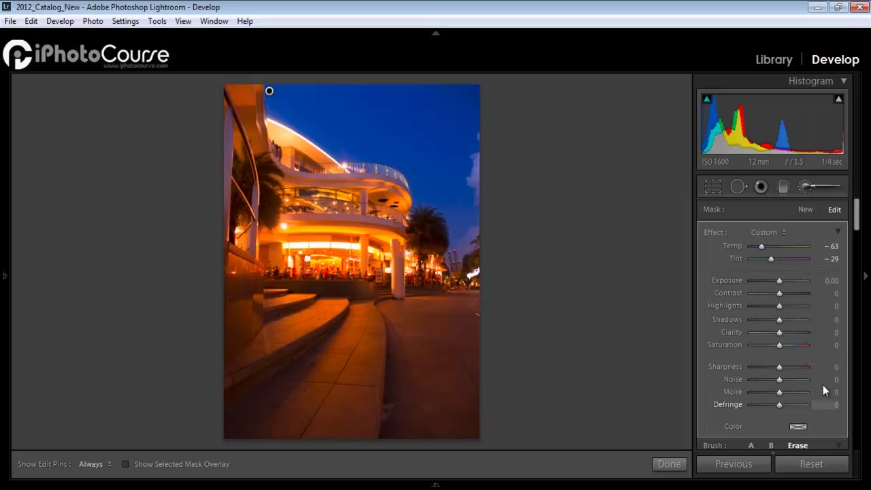
Step: Set the sky mask's Saturation to 3, Contrast to 6 and Noise to -61, trying Exposure 0.14 and resetting it to 0.00
{"action": "mouse_move", "coordinate": [779, 347]}
{"action": "left_mouse_down"}
{"action": "mouse_move", "coordinate": [807, 343]}
{"action": "mouse_move", "coordinate": [752, 348]}
{"action": "mouse_move", "coordinate": [782, 350]}
{"action": "left_mouse_up"}
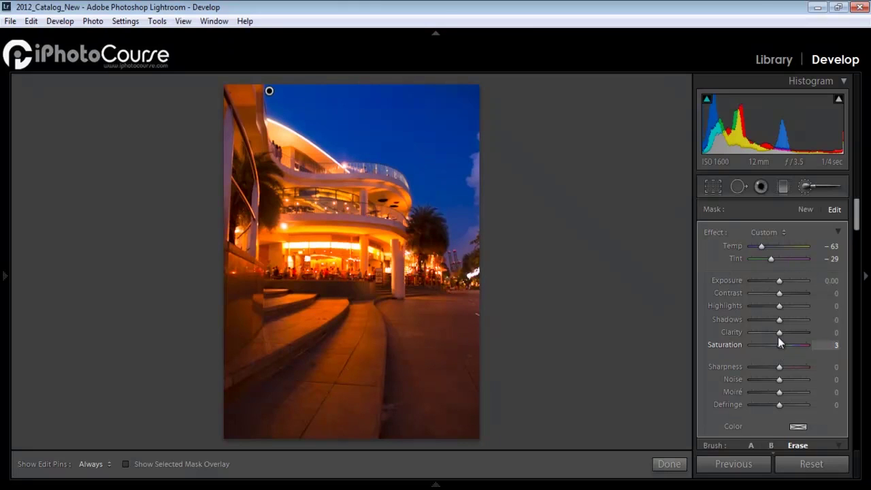
{"action": "mouse_move", "coordinate": [782, 291]}
{"action": "left_mouse_down"}
{"action": "mouse_move", "coordinate": [805, 292]}
{"action": "mouse_move", "coordinate": [772, 297]}
{"action": "mouse_move", "coordinate": [783, 298]}
{"action": "left_mouse_up"}
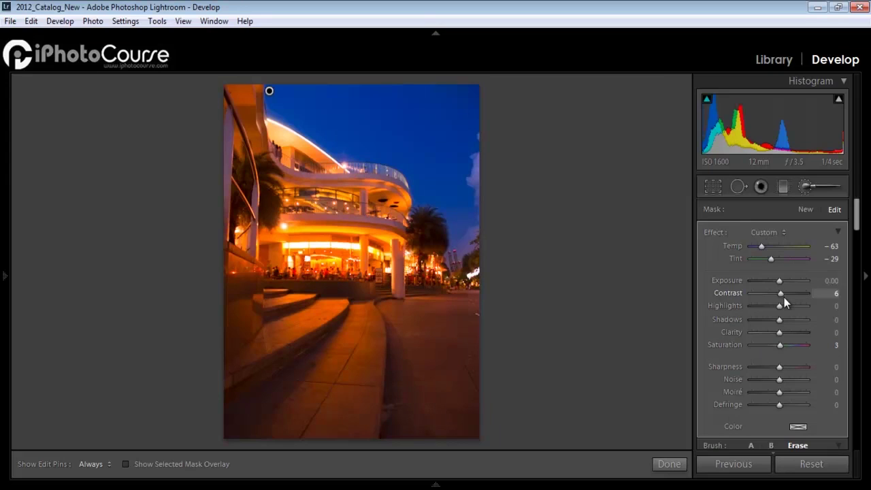
{"action": "mouse_move", "coordinate": [779, 280]}
{"action": "left_mouse_down"}
{"action": "mouse_move", "coordinate": [746, 282]}
{"action": "mouse_move", "coordinate": [798, 283]}
{"action": "mouse_move", "coordinate": [778, 283]}
{"action": "left_mouse_up"}
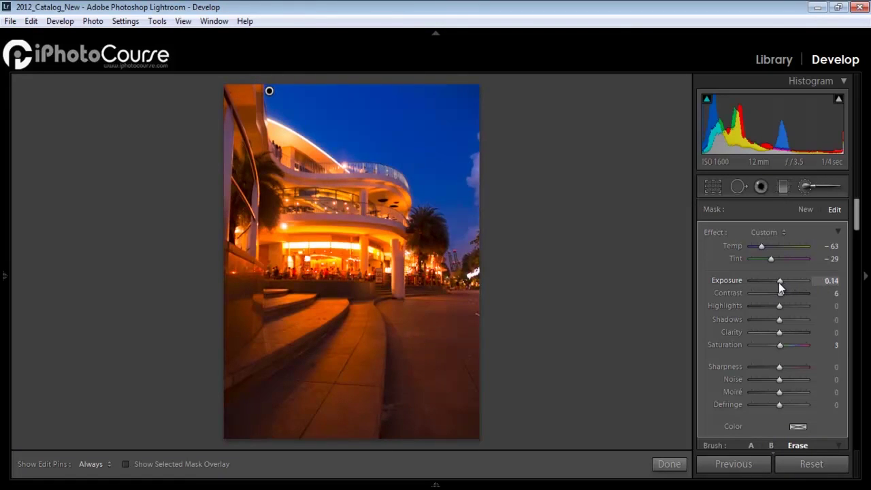
{"action": "double_click", "coordinate": [779, 283]}
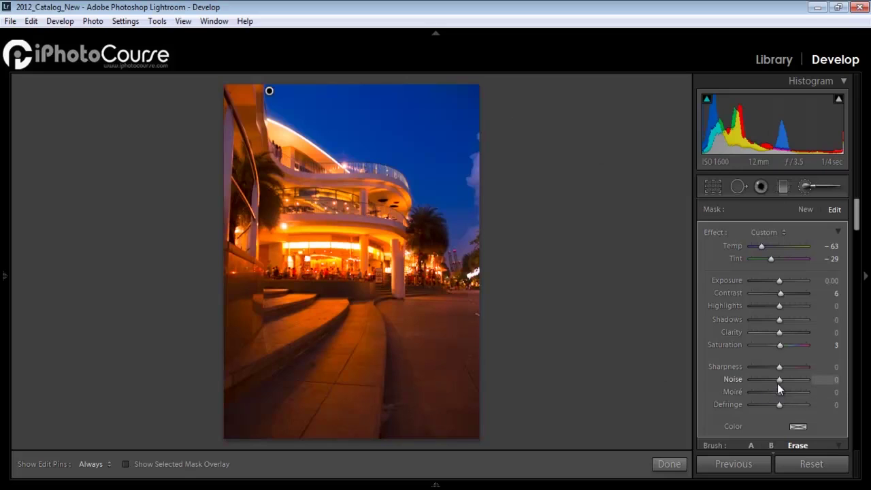
{"action": "mouse_move", "coordinate": [780, 379]}
{"action": "left_mouse_down"}
{"action": "mouse_move", "coordinate": [755, 380]}
{"action": "mouse_move", "coordinate": [762, 390]}
{"action": "left_mouse_up"}
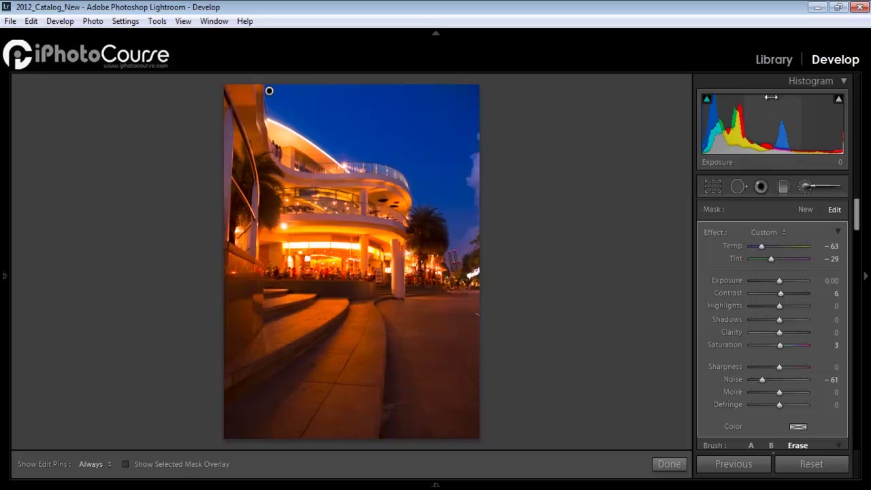
Step: View the photo in the Library module and compare its as-shot white balance version with the custom white balance versions
{"action": "left_click", "coordinate": [778, 63]}
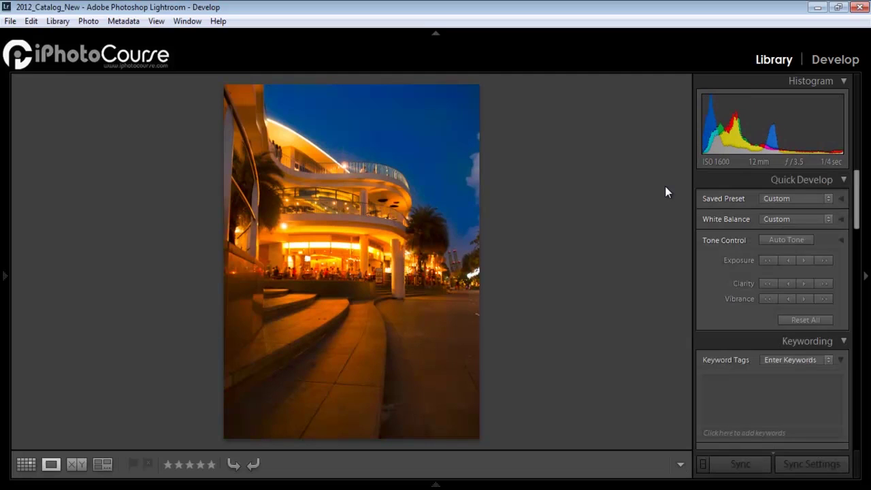
{"action": "key", "text": "ctrl+z"}
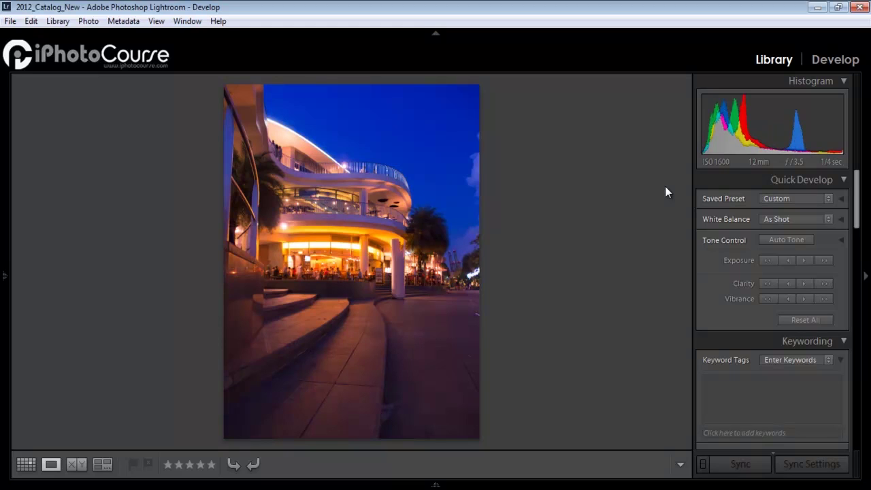
{"action": "key", "text": "ctrl+y"}
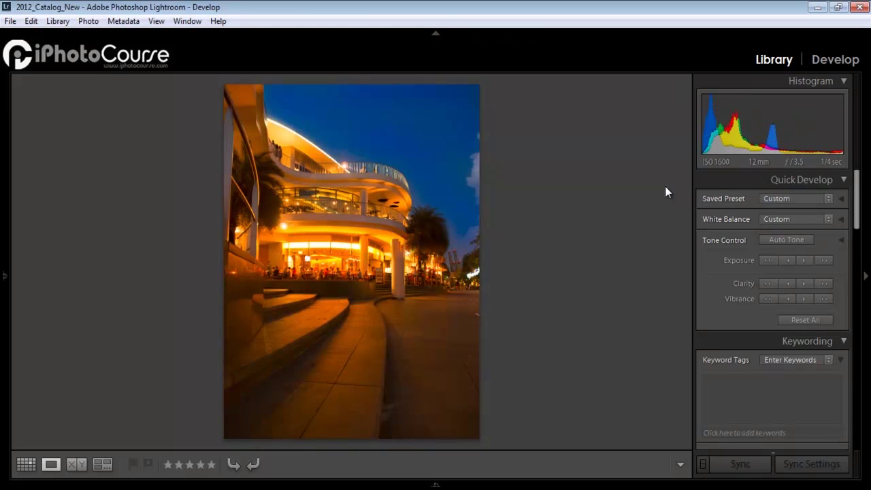
{"action": "key", "text": "ctrl+y"}
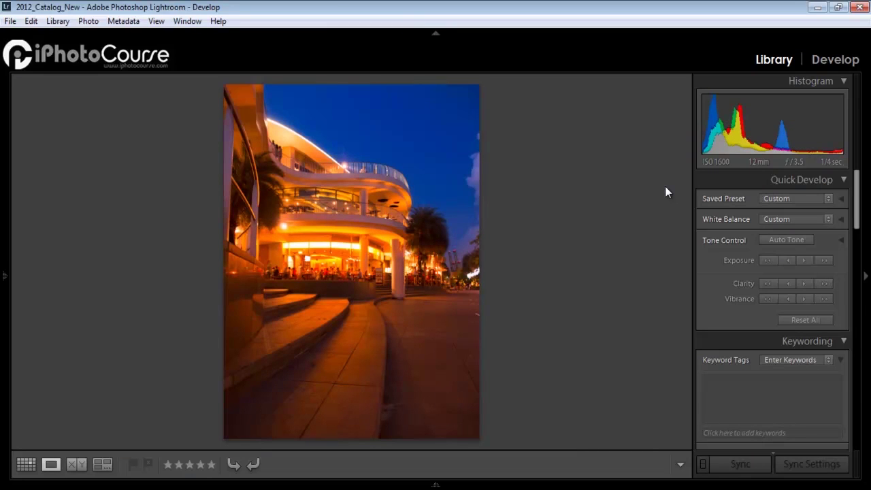
{"action": "key", "text": "ctrl+y"}
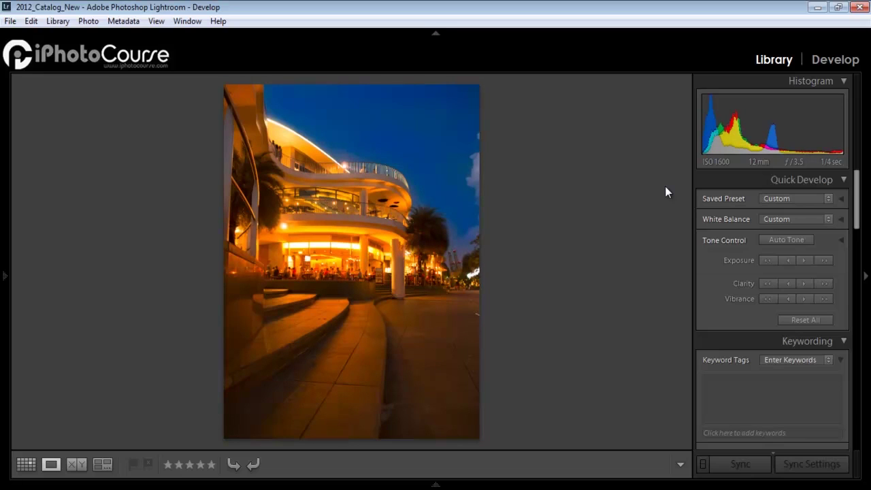
{"action": "key", "text": "ctrl+z"}
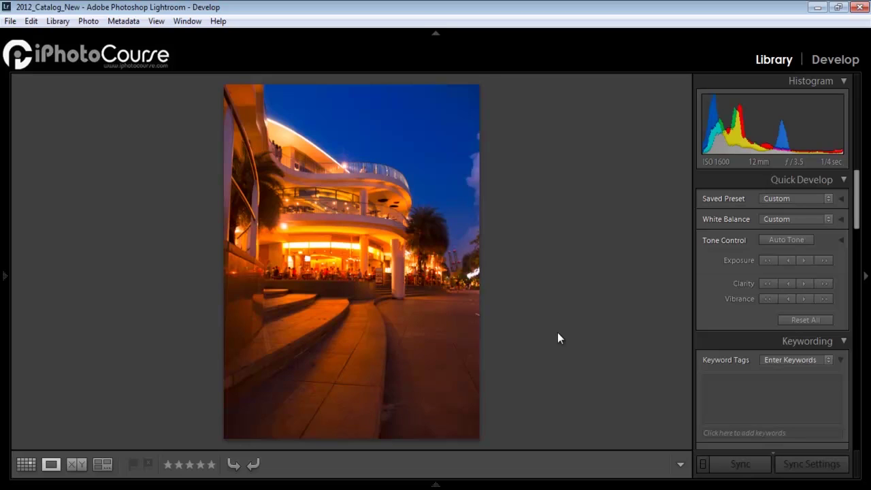
{"action": "key", "text": "ctrl+z"}
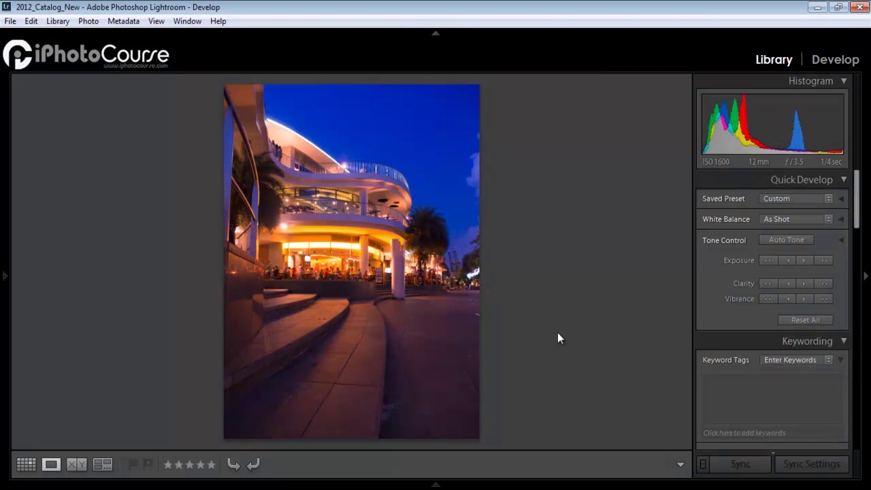